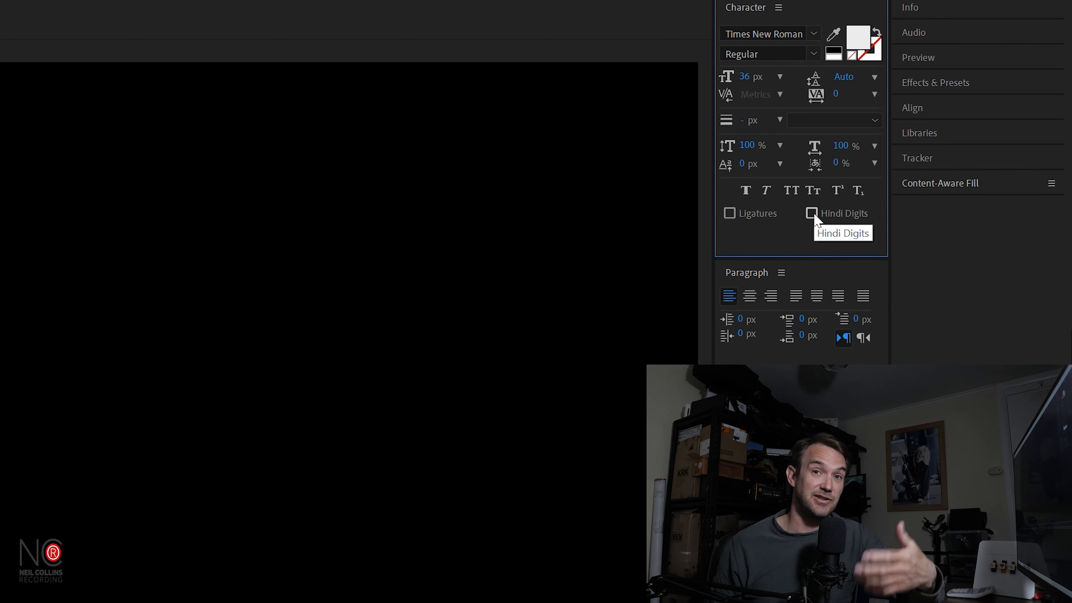
- Set the font size to 100 px and the paragraph alignment to centred
click(746, 78)
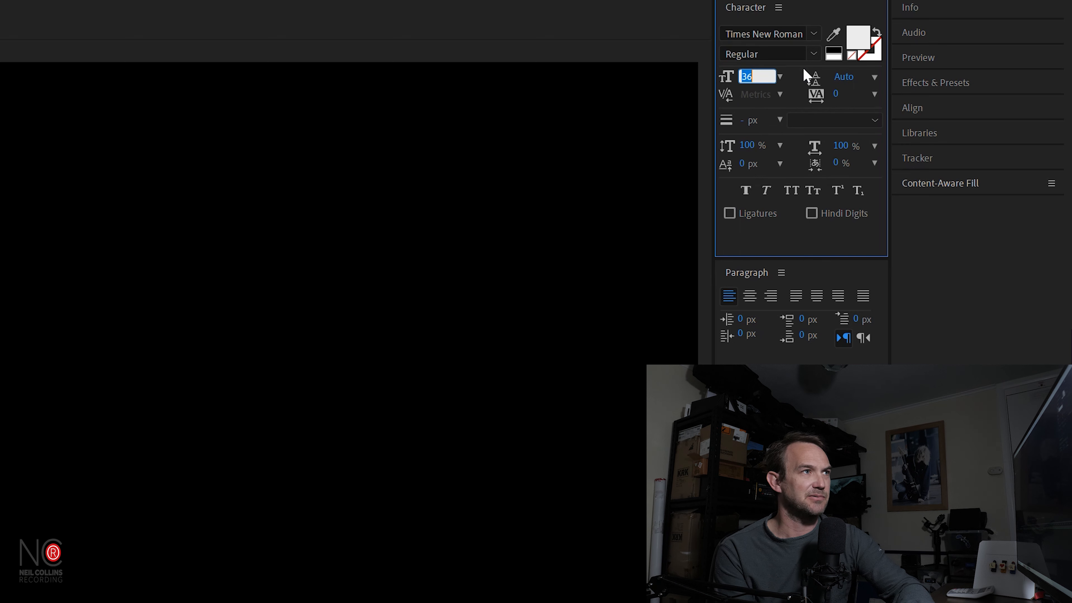
text(100)
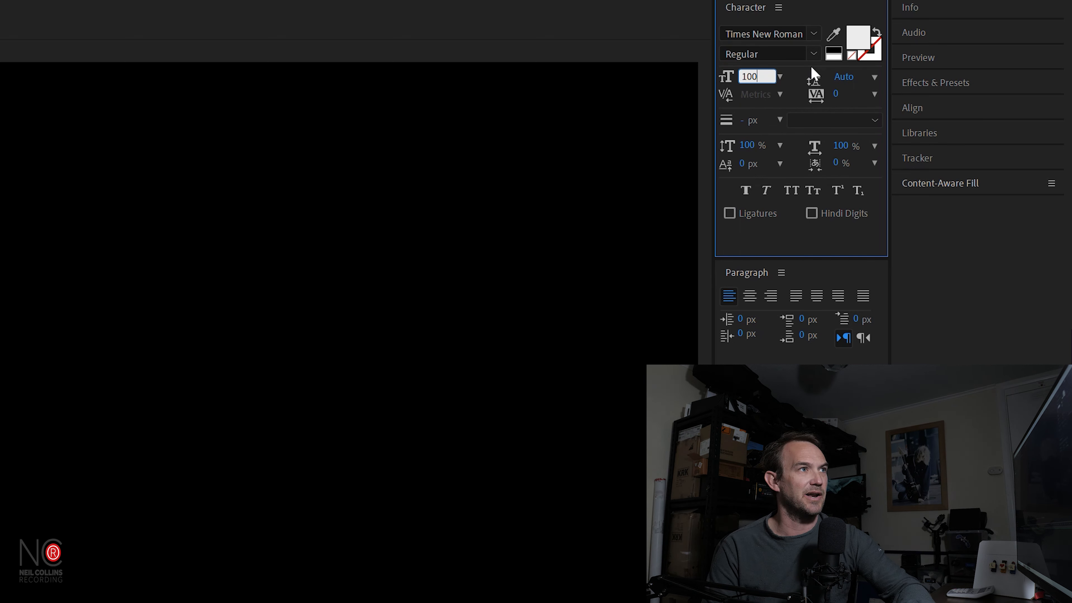
key(Return)
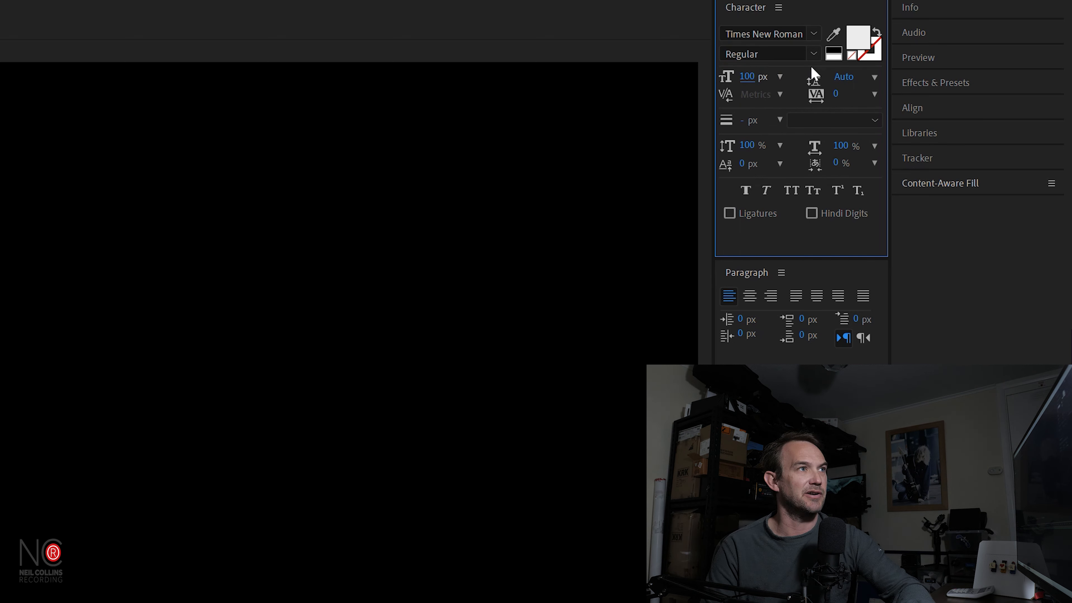
click(780, 78)
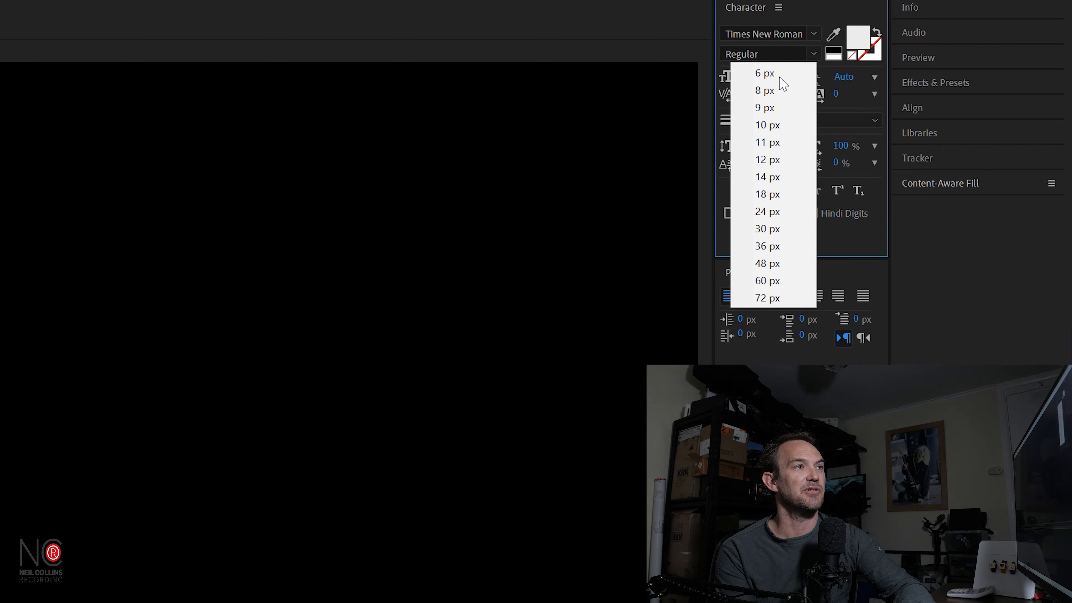
click(683, 55)
click(780, 77)
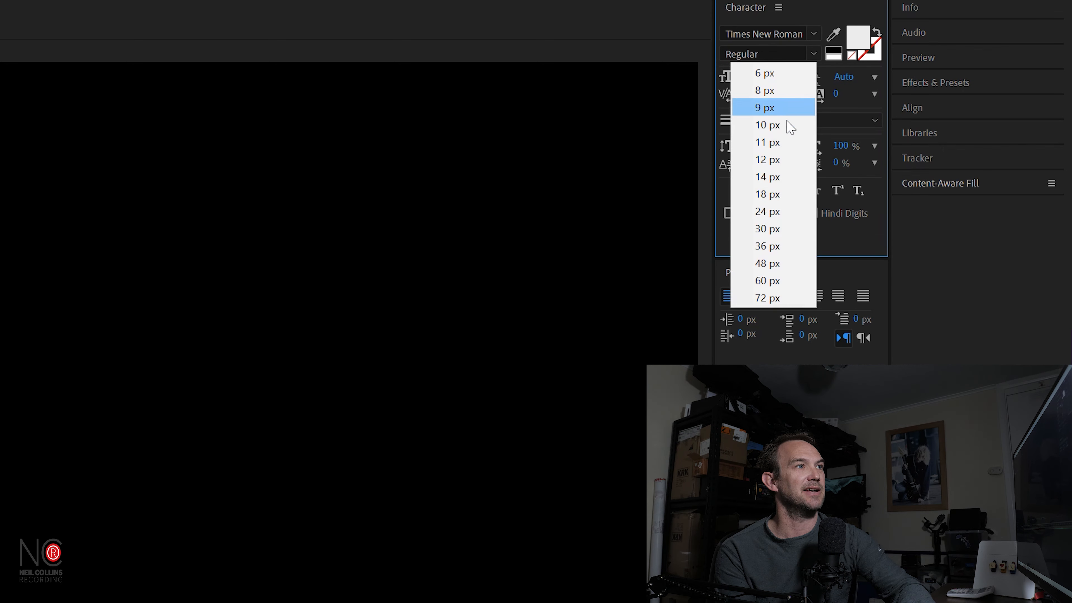
click(646, 48)
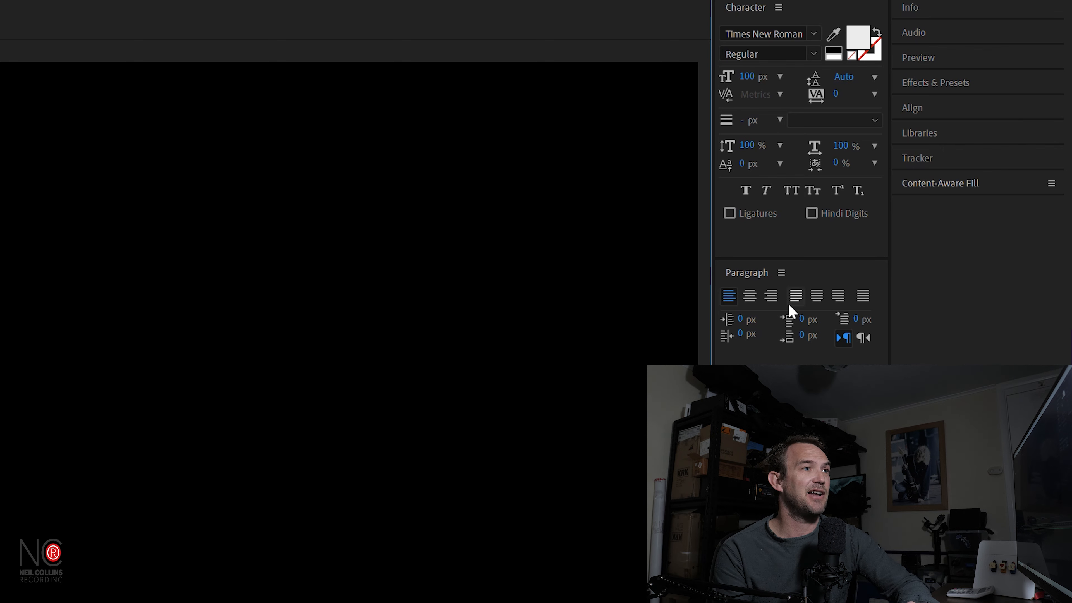
click(750, 296)
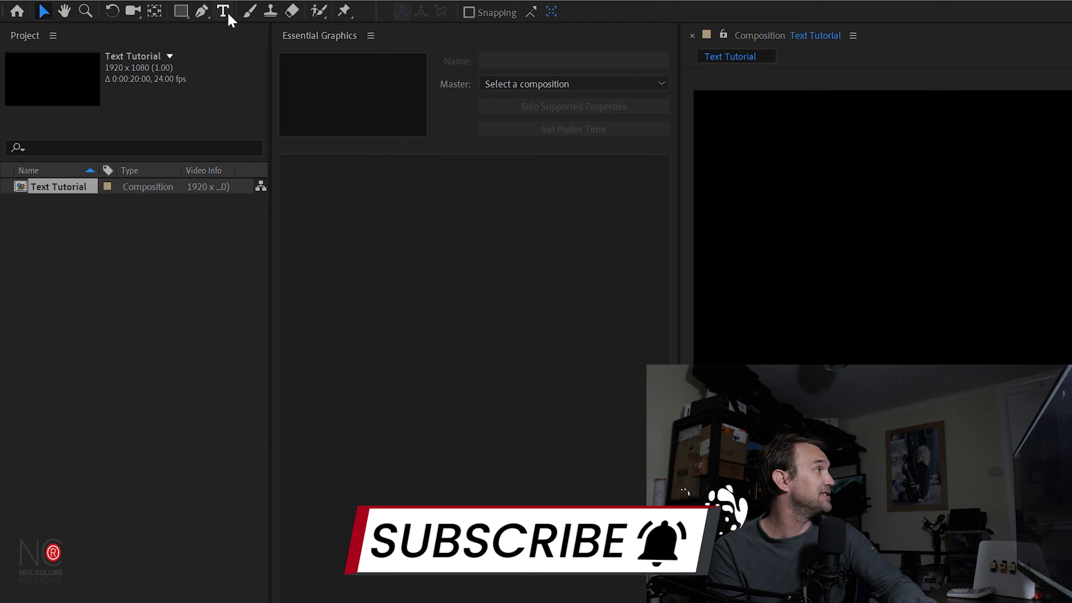
click(229, 20)
click(229, 19)
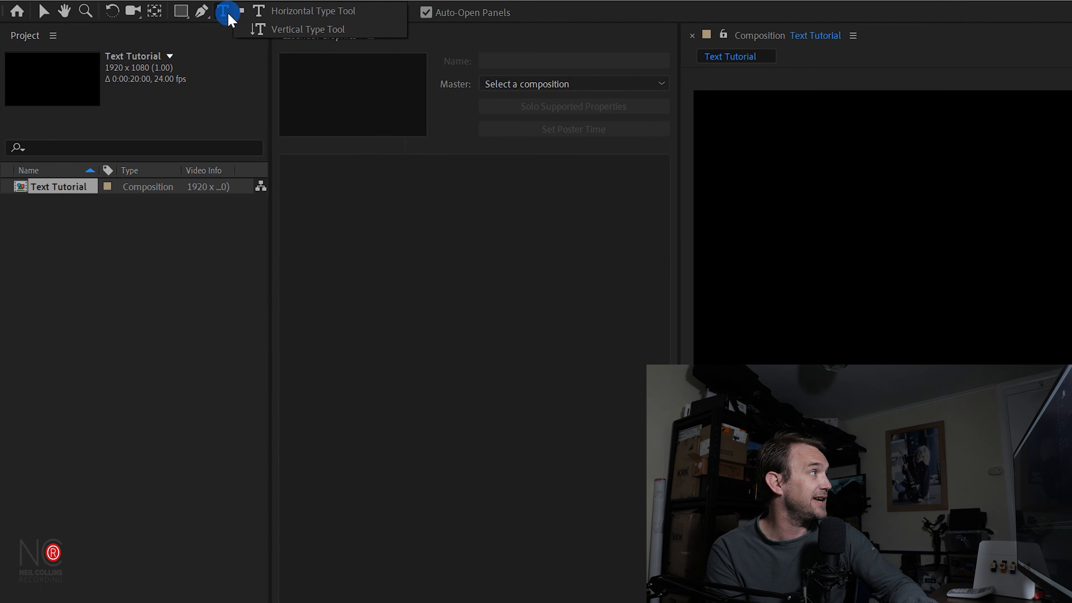
click(291, 12)
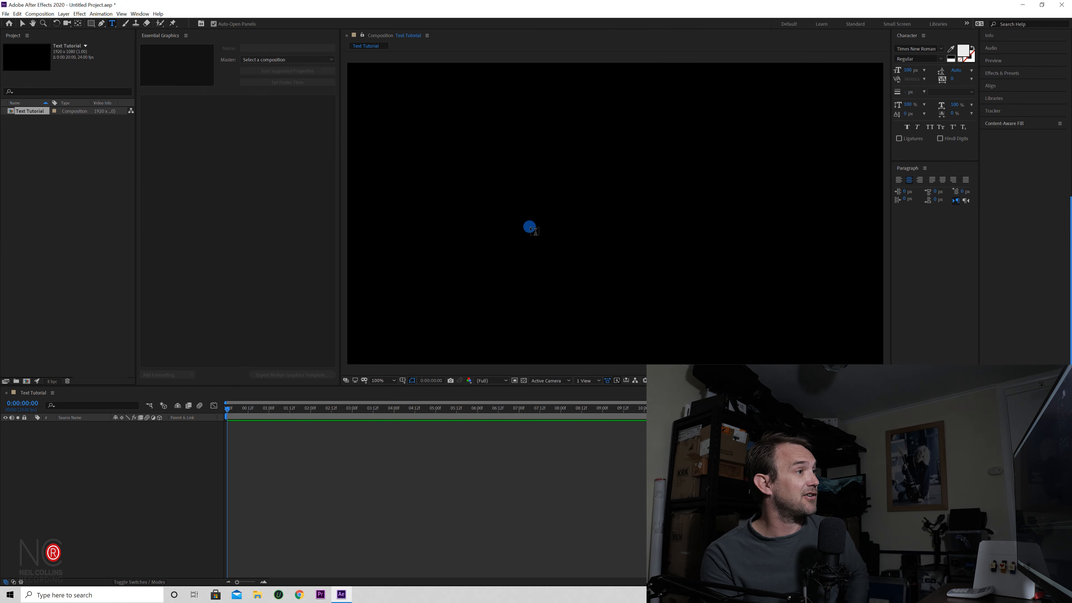
click(530, 228)
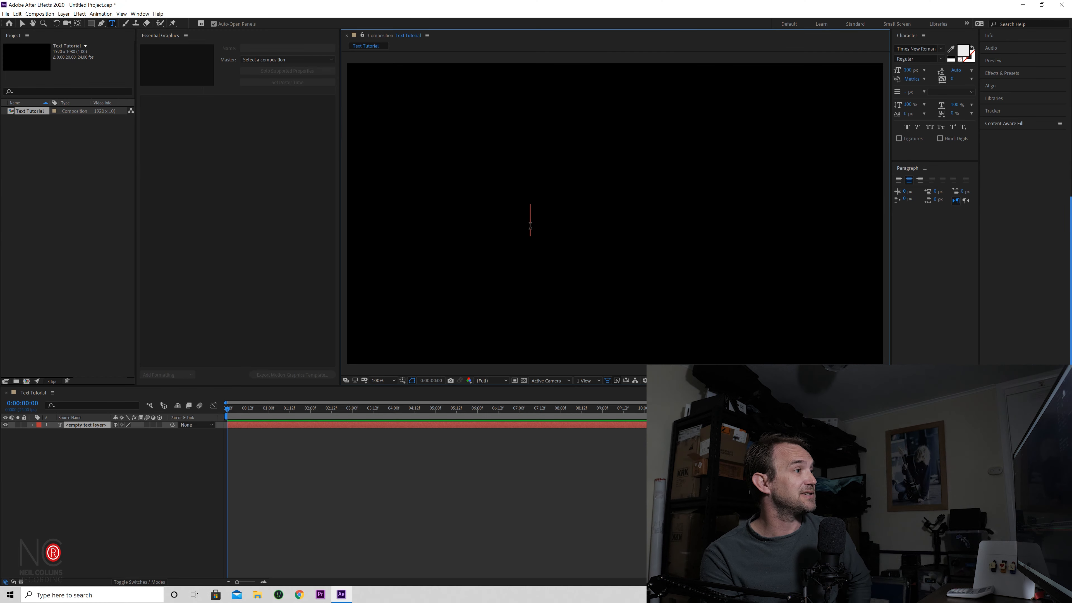
key(Escape)
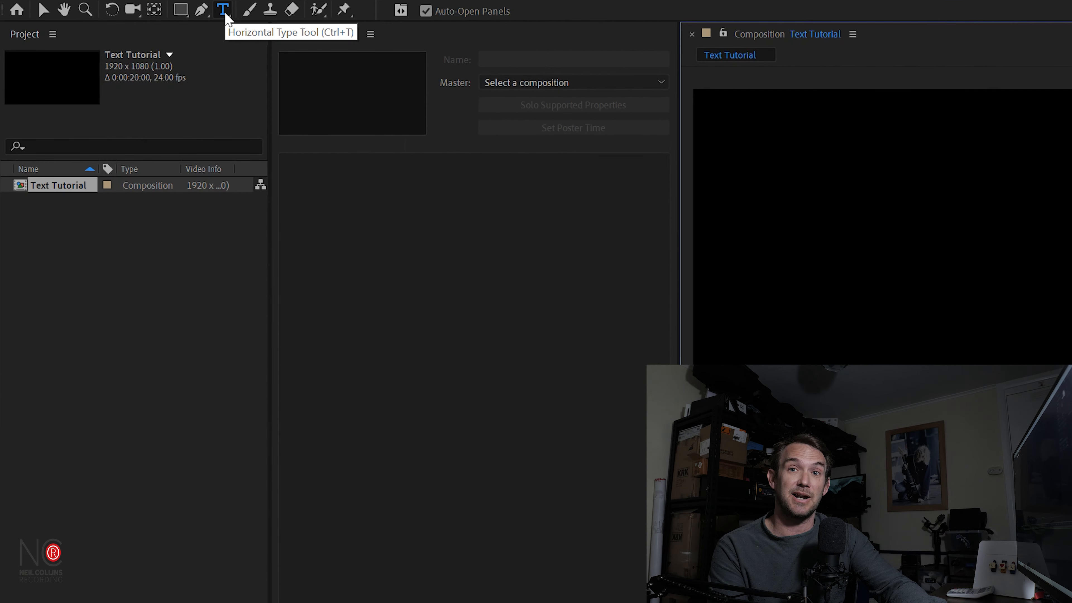
- Create a horizontal text layer in the middle of the composition reading "Text Tutorial"
double_click(224, 10)
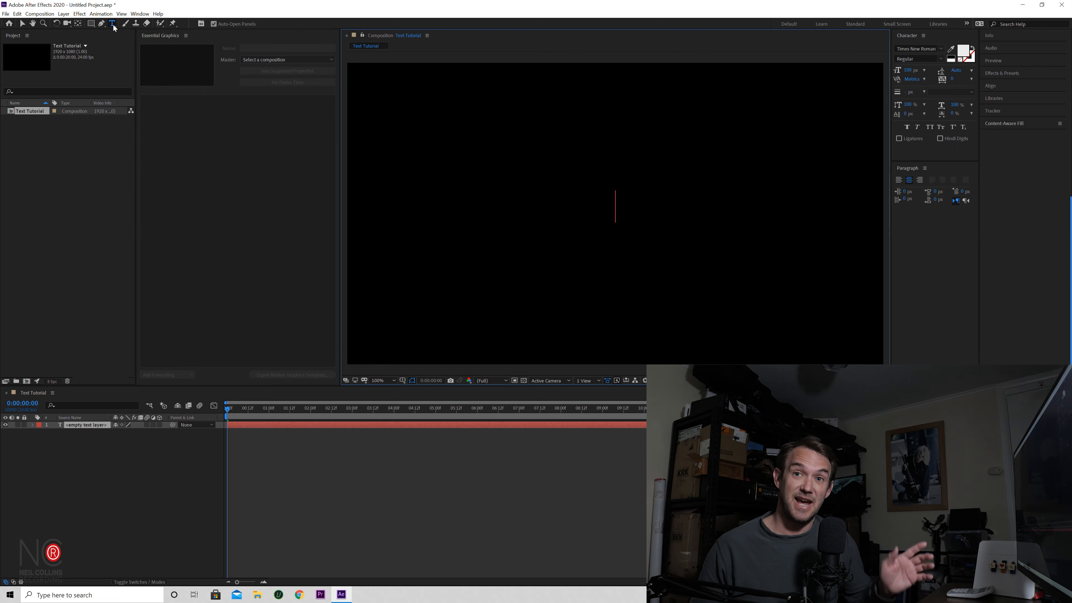
text(T)
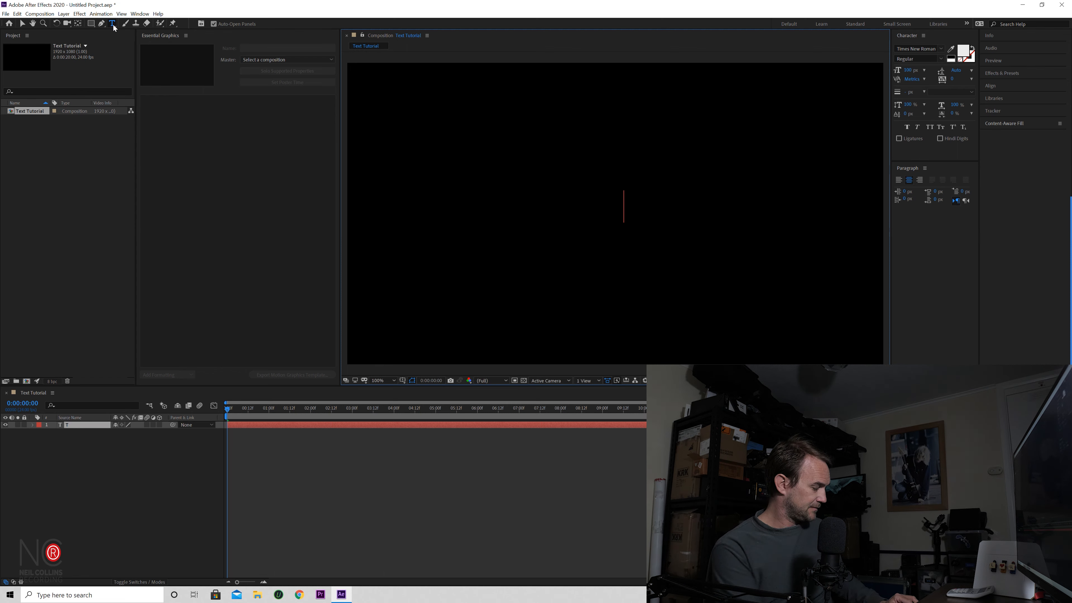
text(ext Tutorial)
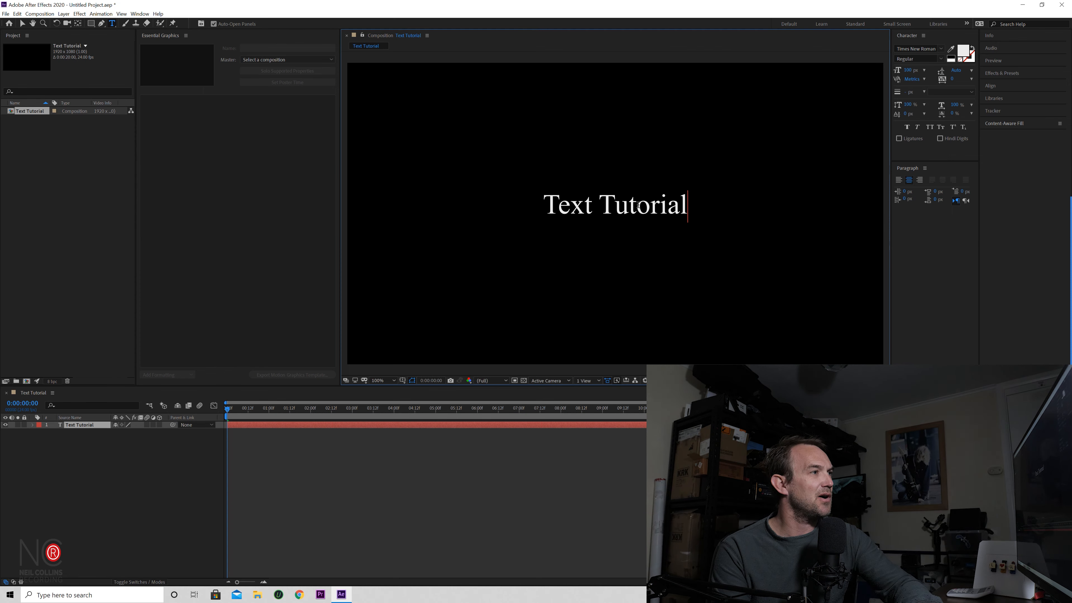
- Change the font of the whole "Text Tutorial" title to Roboto Slab in the Regular style
double_click(626, 207)
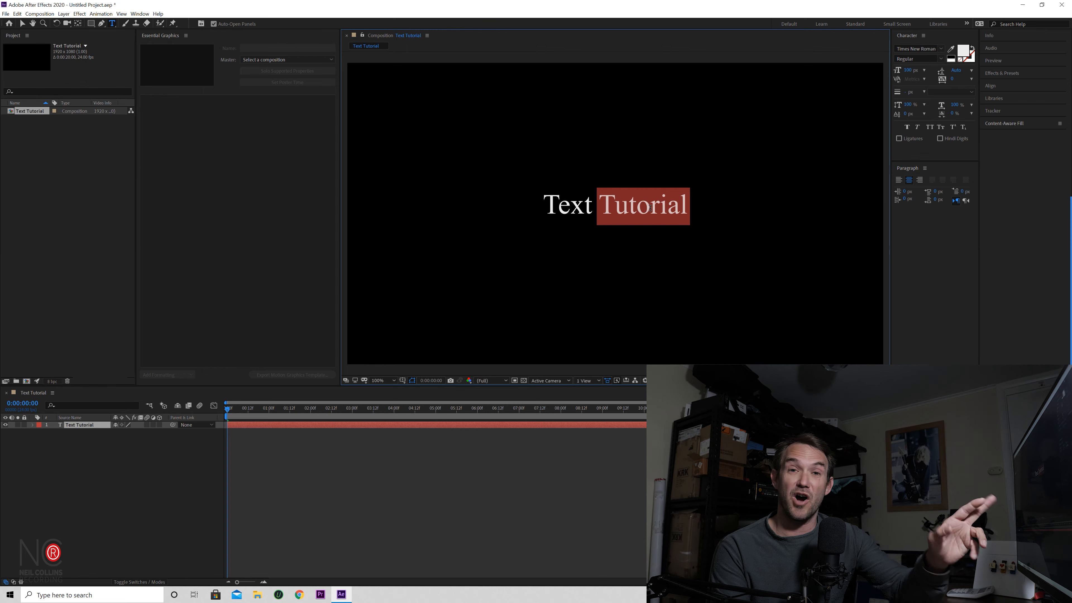
triple_click(643, 207)
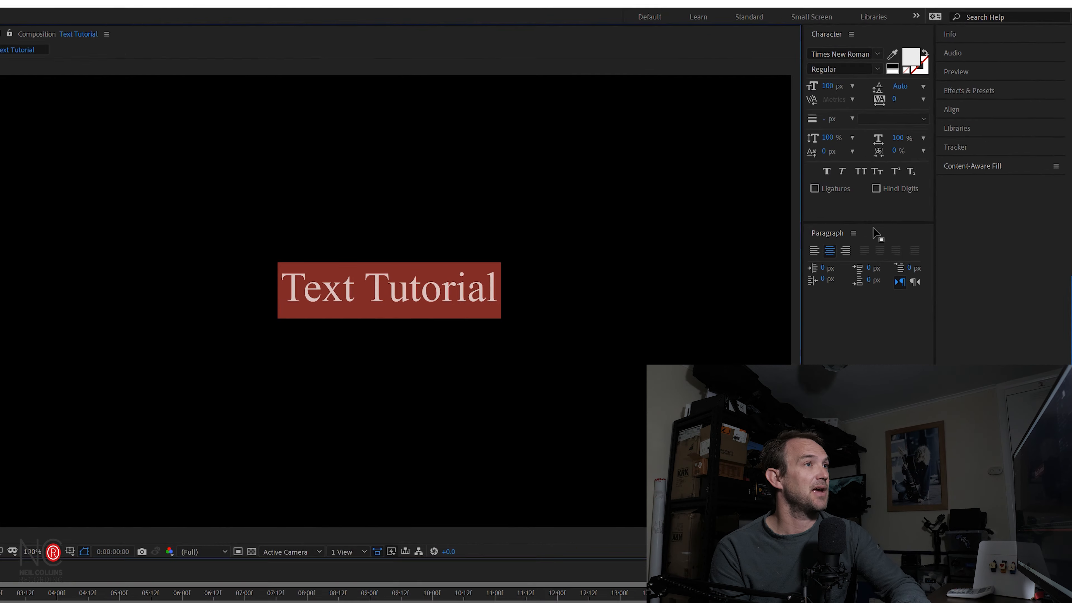
click(877, 55)
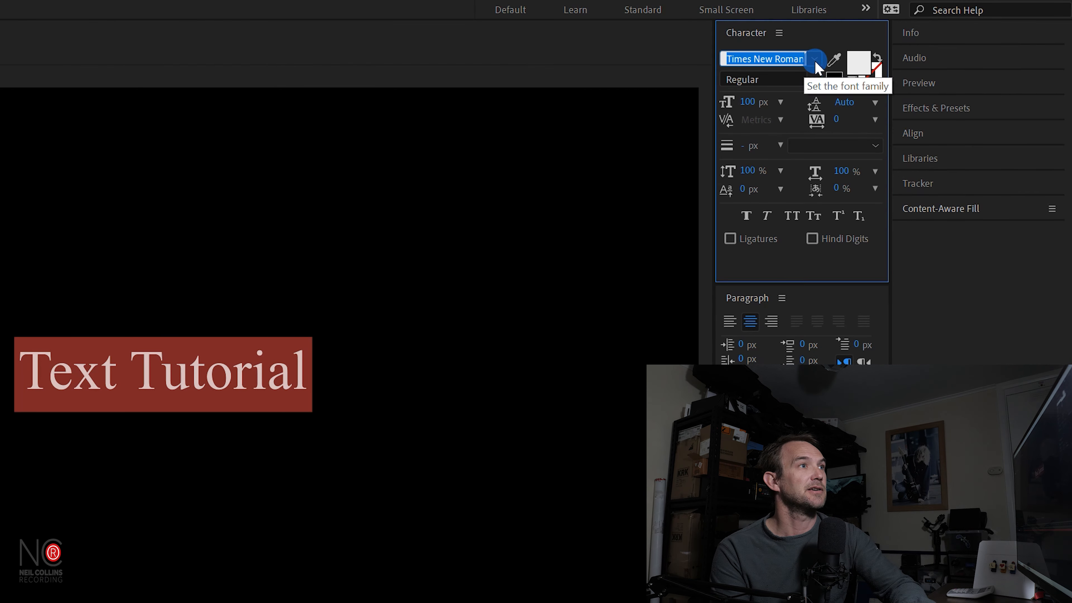
click(815, 60)
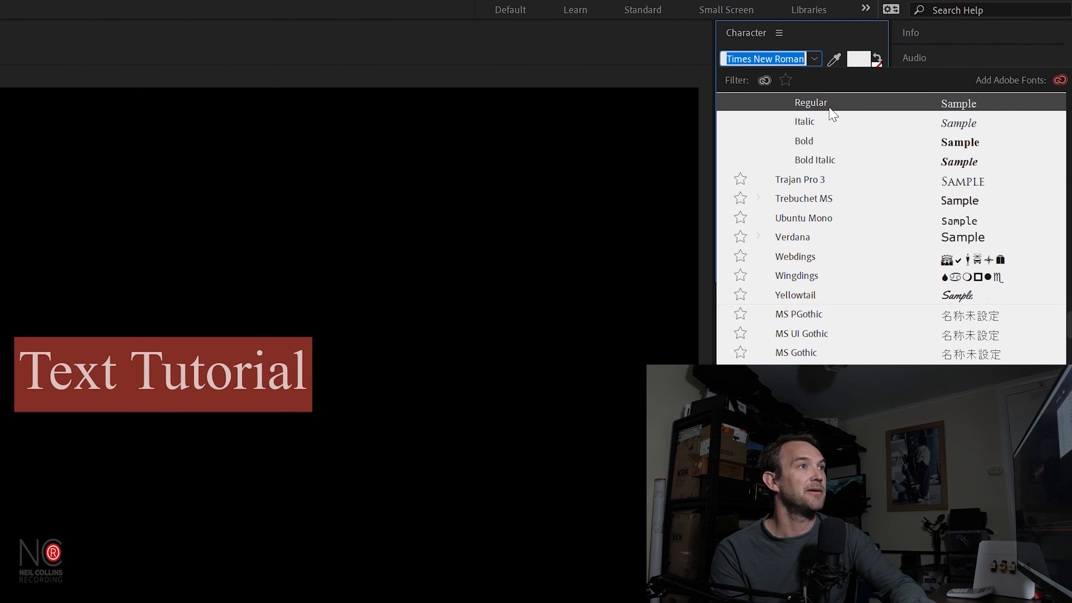
scroll(817, 186, up, 15)
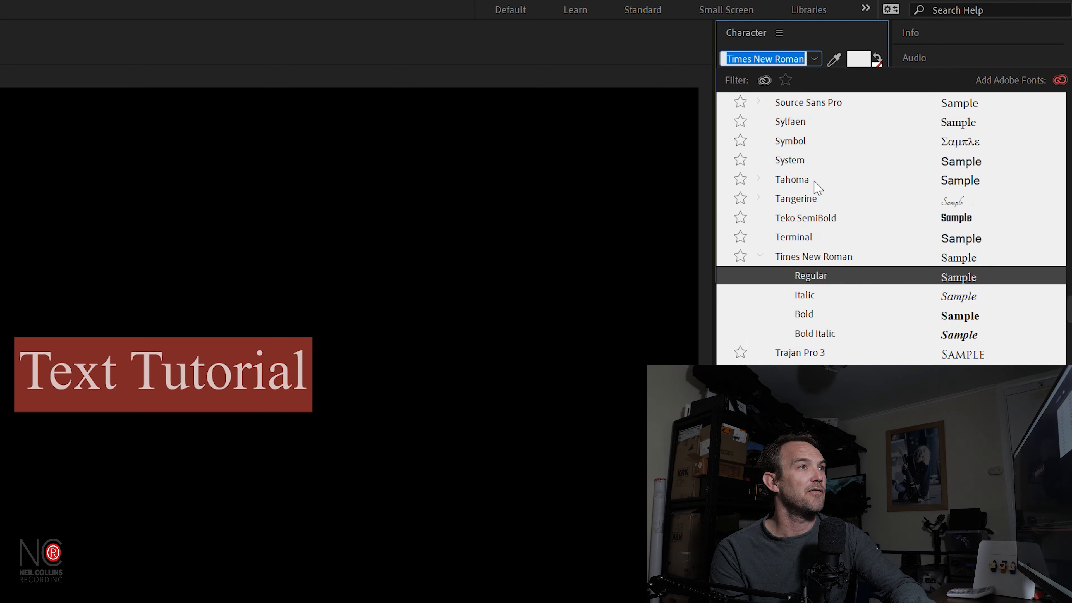
scroll(817, 186, up, 3)
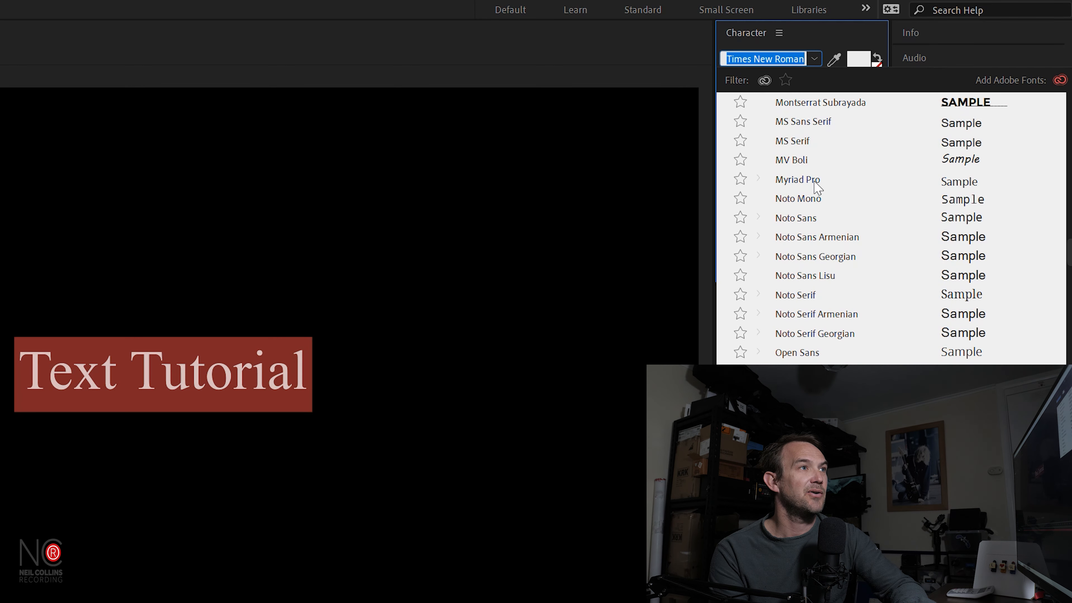
scroll(816, 186, down, 3)
scroll(817, 186, up, 12)
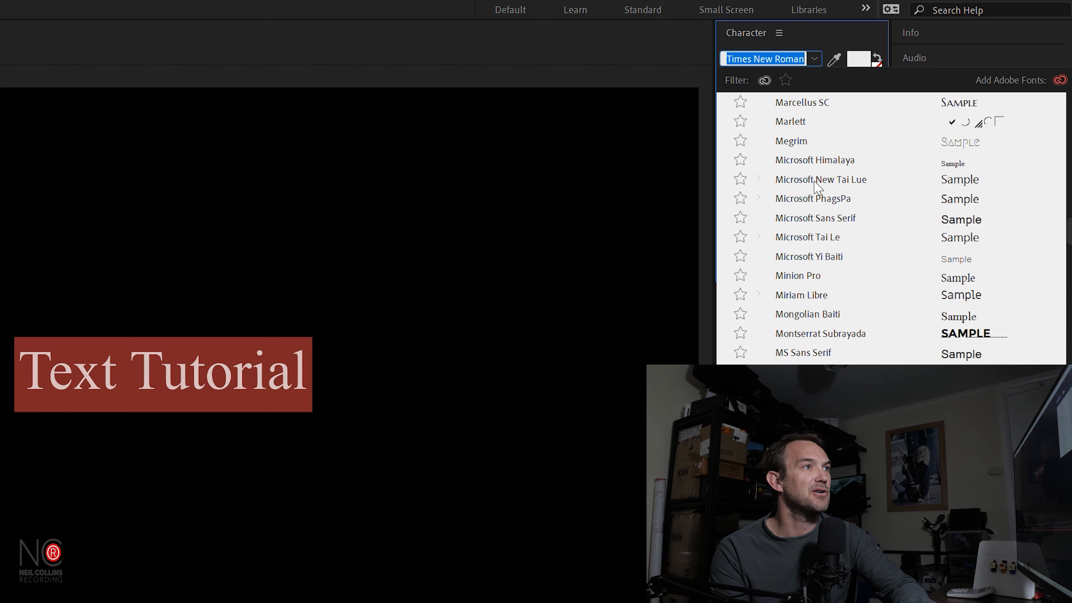
scroll(816, 187, down, 15)
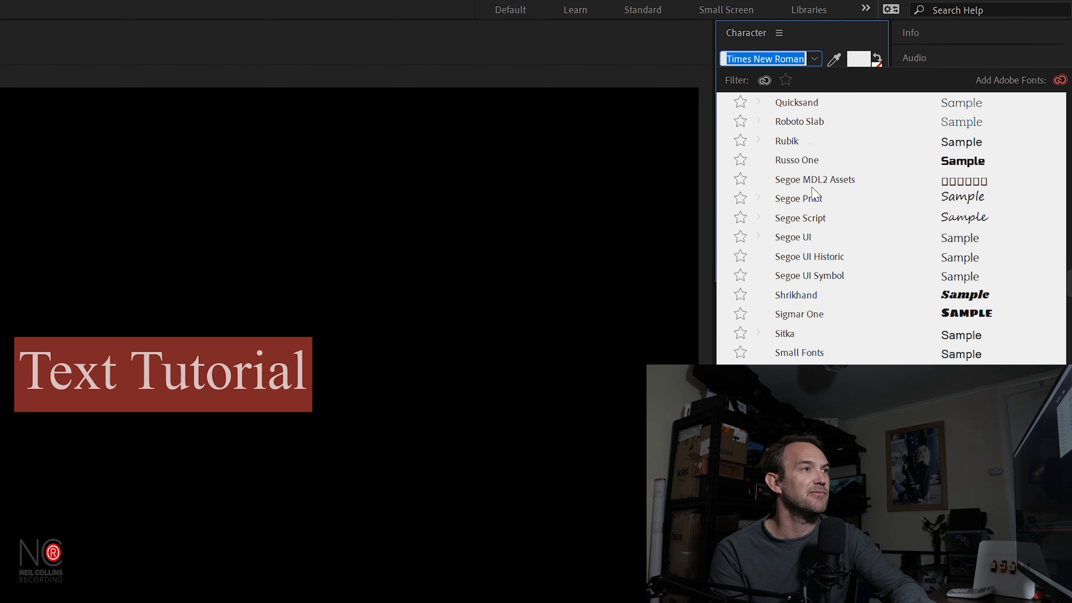
scroll(813, 192, up, 2)
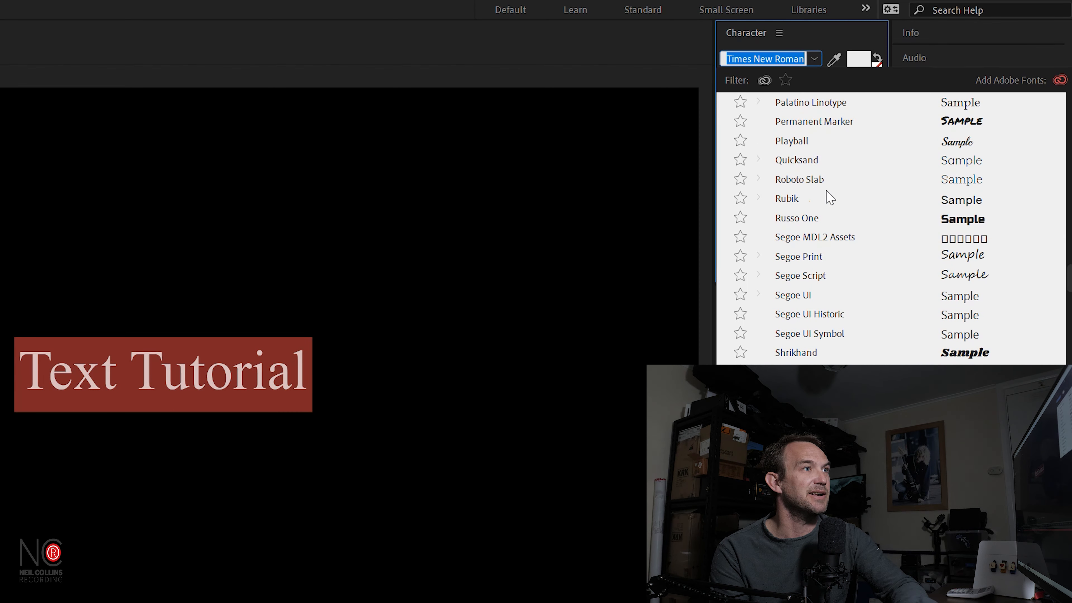
click(814, 182)
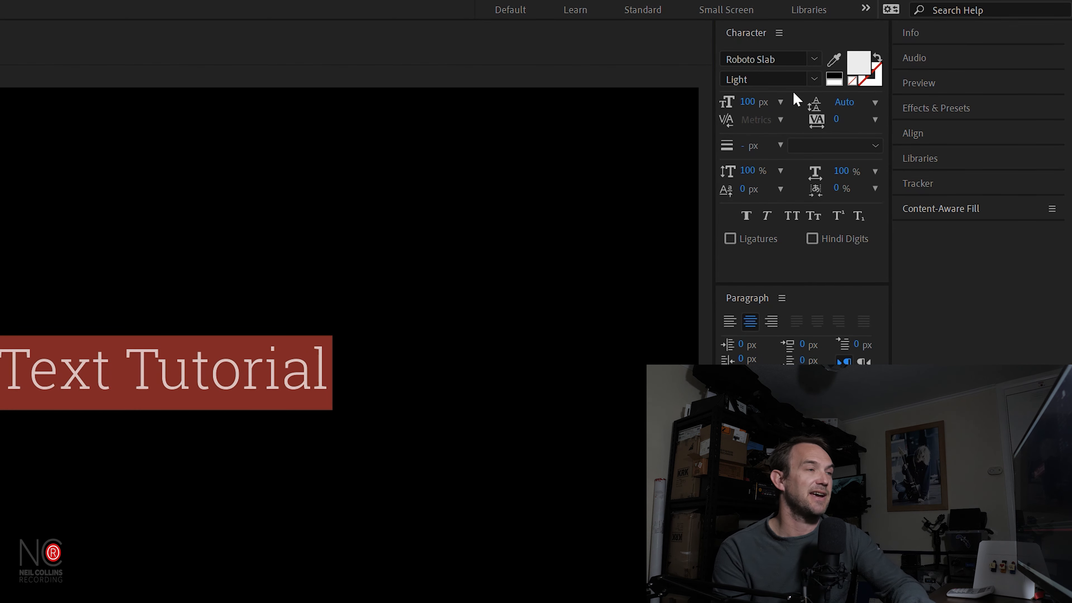
click(813, 82)
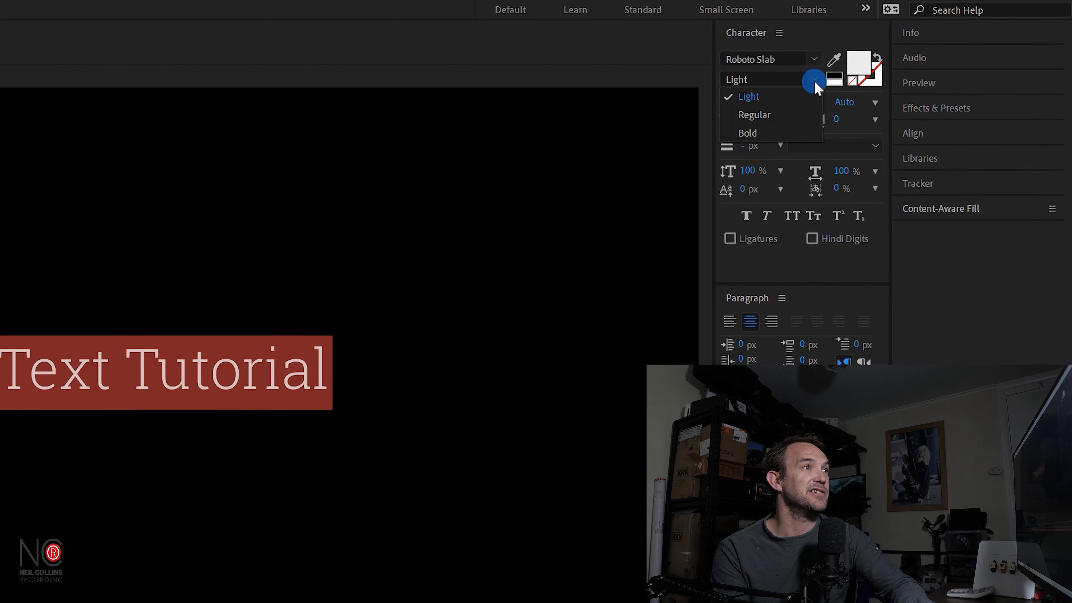
click(776, 113)
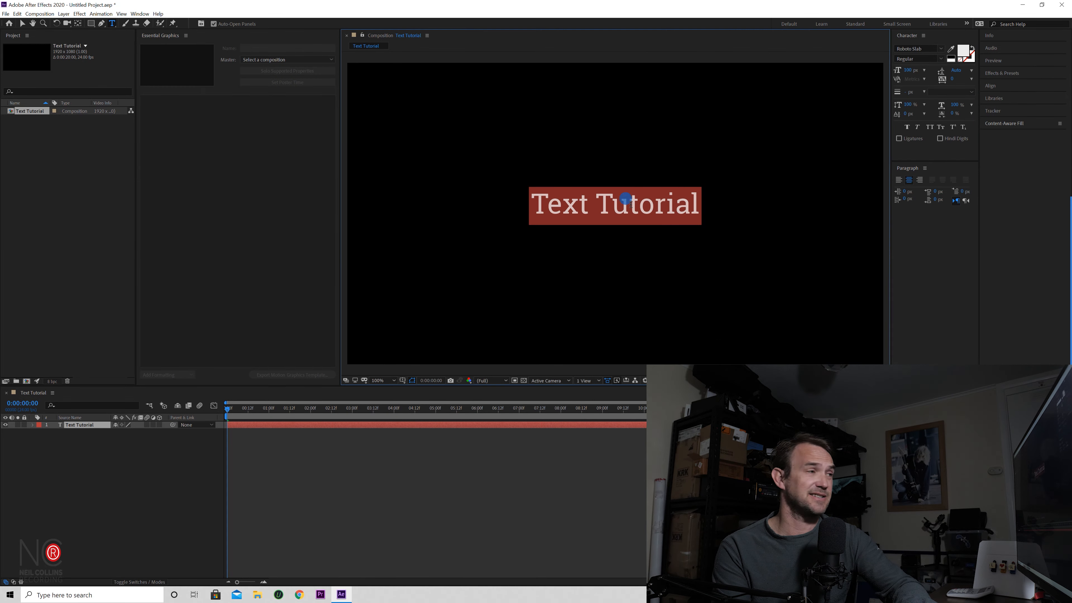
click(631, 204)
text(gfhf)
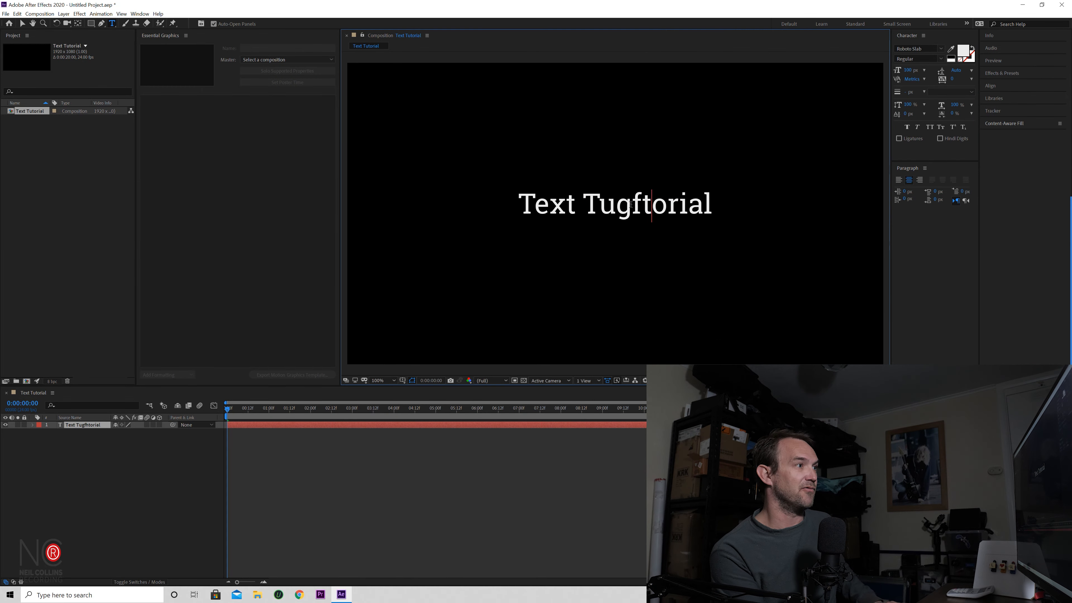
key(BackSpace)
key(BackSpace)
key(BackSpace)
key(BackSpace)
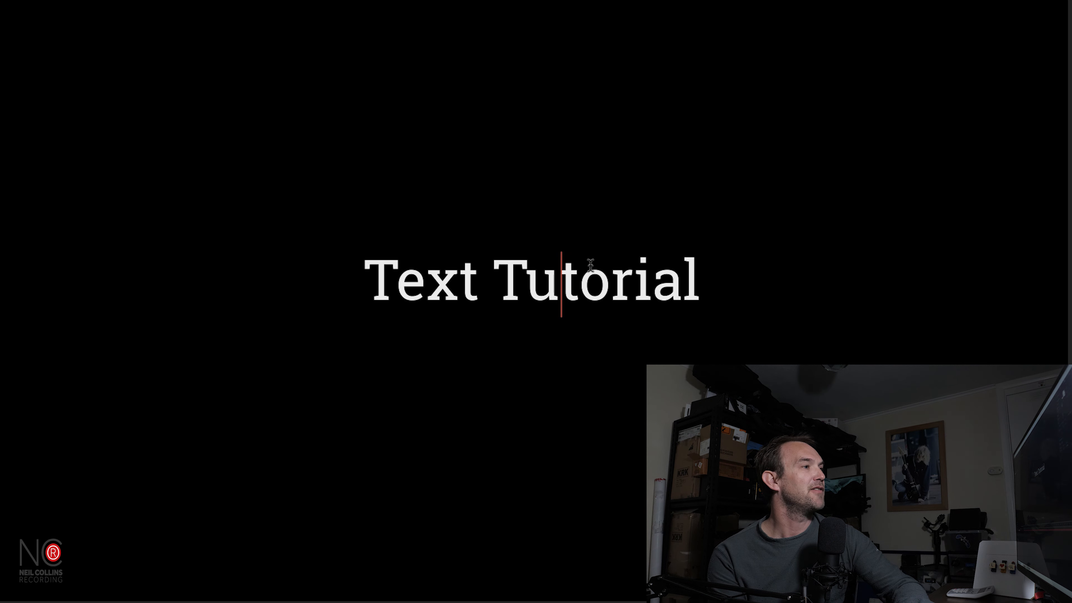
- Move the title slightly down and add a separate text layer reading "Part 2" centred beneath it
drag(544, 192, 556, 213)
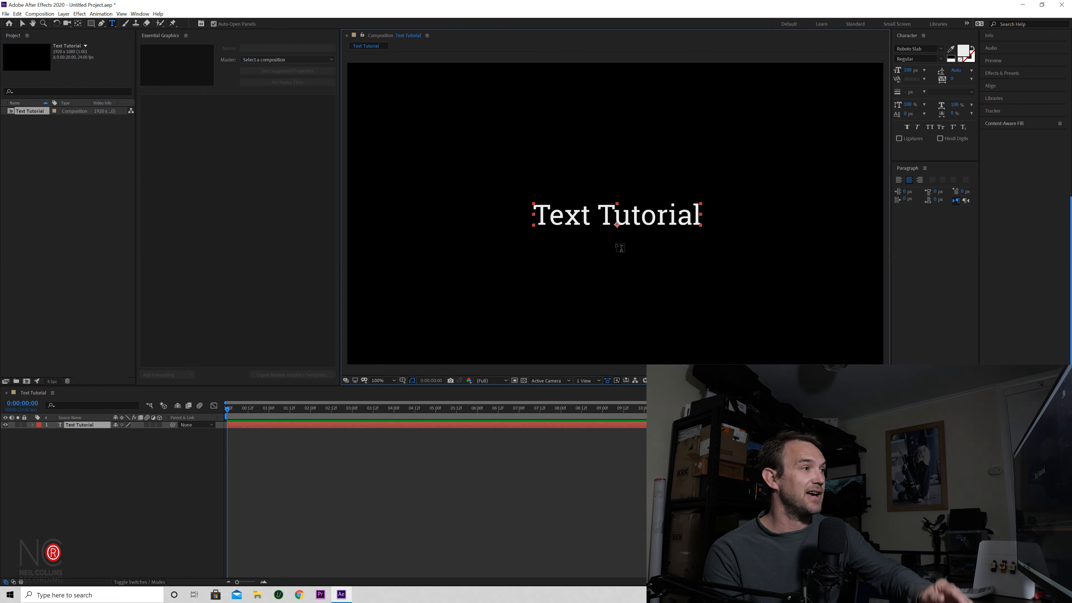
click(616, 256)
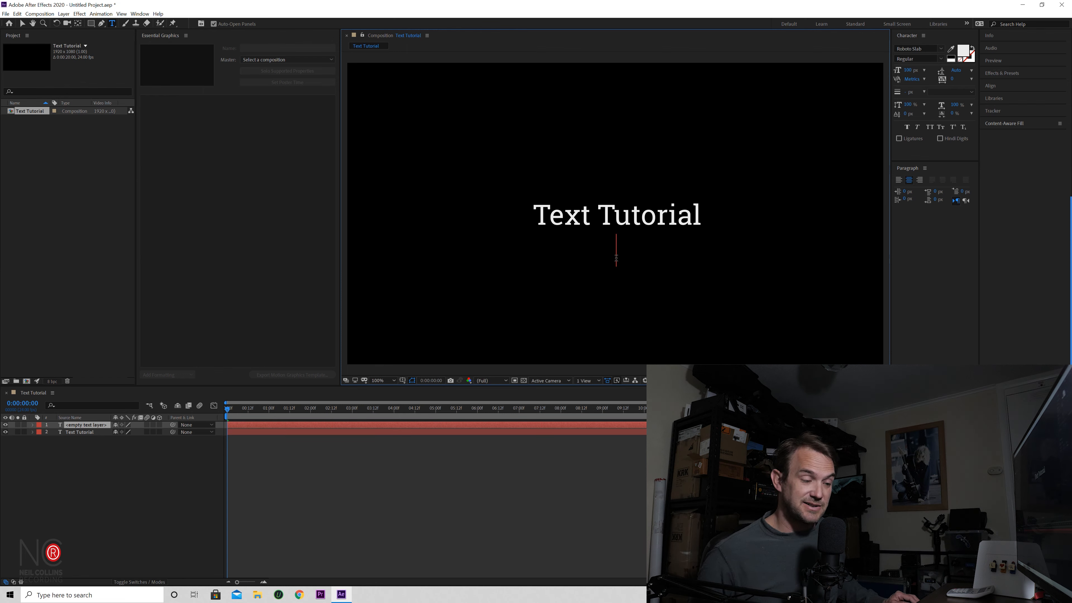
text(Part 2)
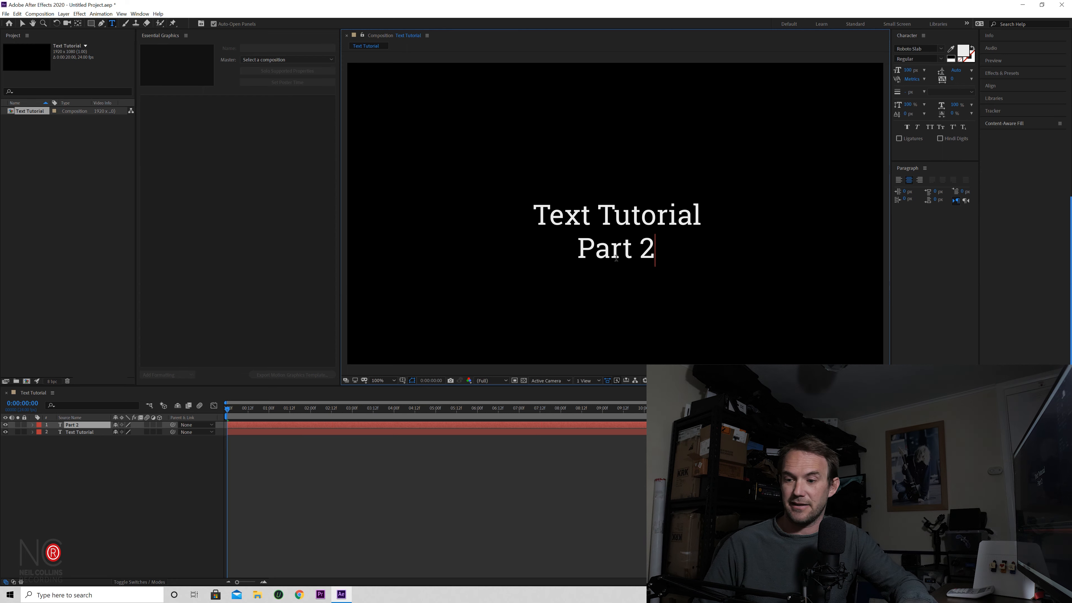
- Select the Text Tutorial layer and expand the Transform properties of the Part 2 layer
triple_click(607, 220)
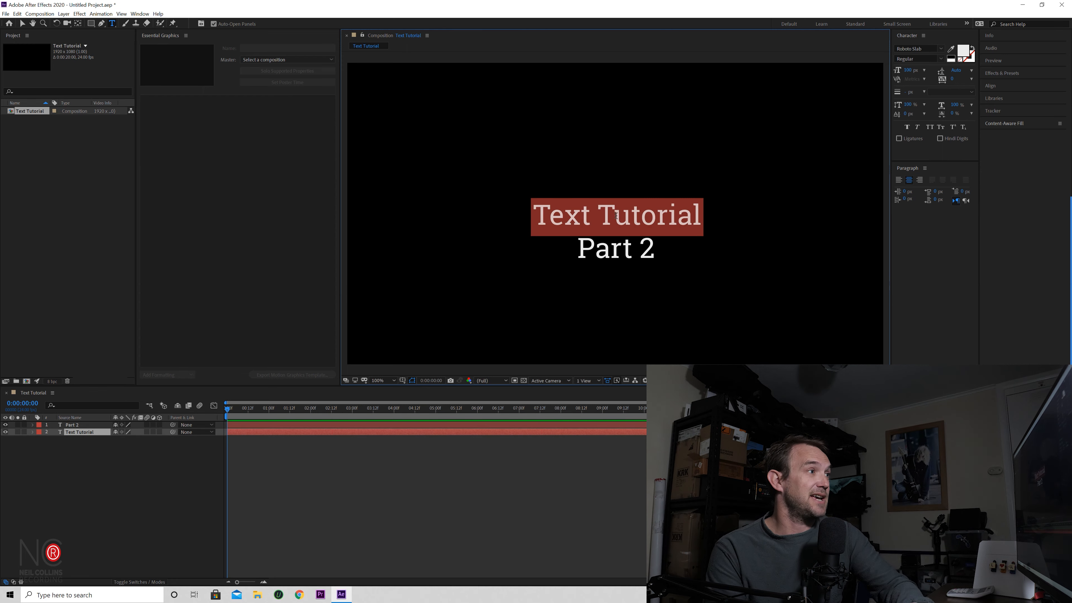
click(84, 424)
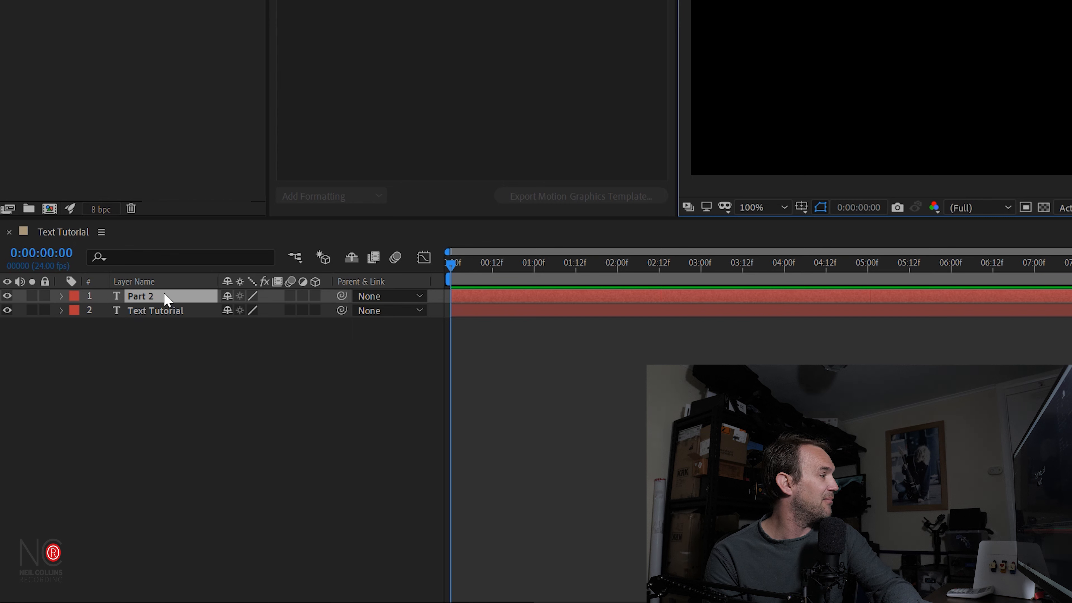
mouse_move(176, 307)
mouse_down()
mouse_move(182, 293)
mouse_move(171, 310)
mouse_up()
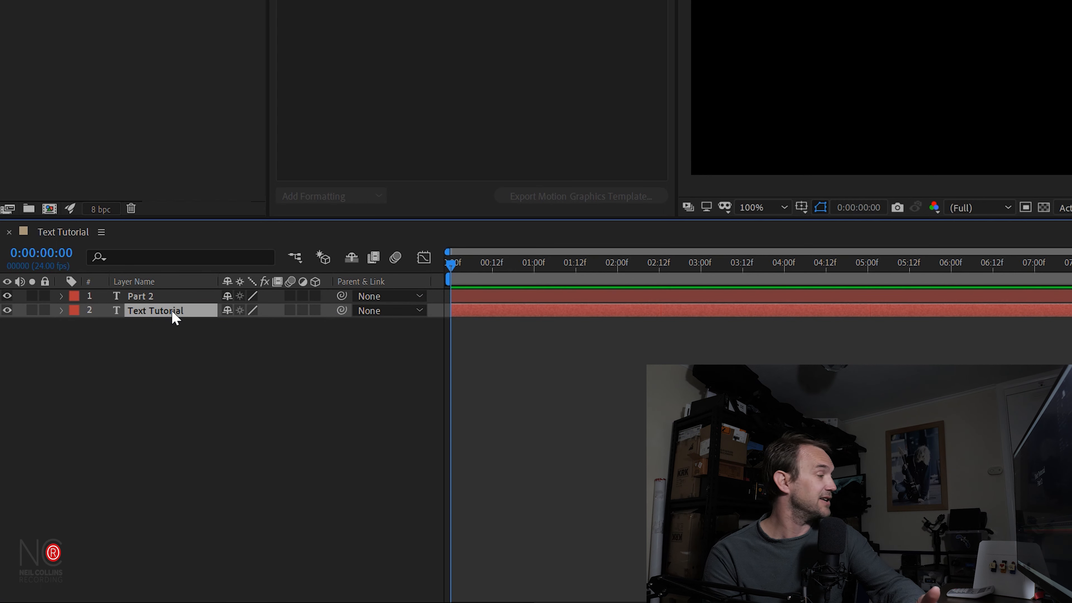
click(62, 296)
click(76, 326)
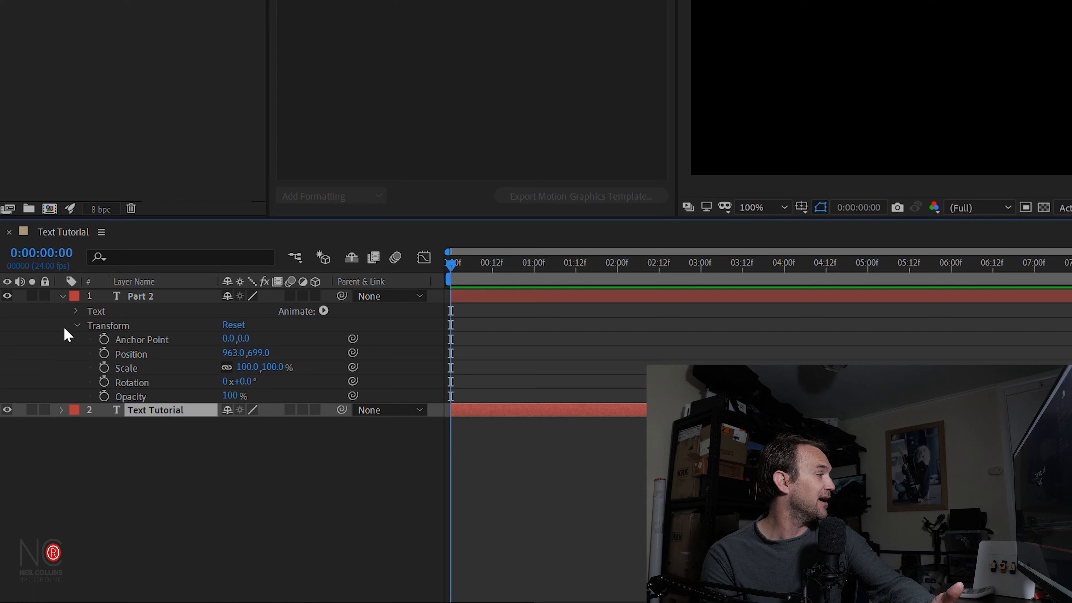
- Collapse the Transform group and the Part 2 layer, and briefly toggle the Text Tutorial layer's properties open and closed
click(78, 325)
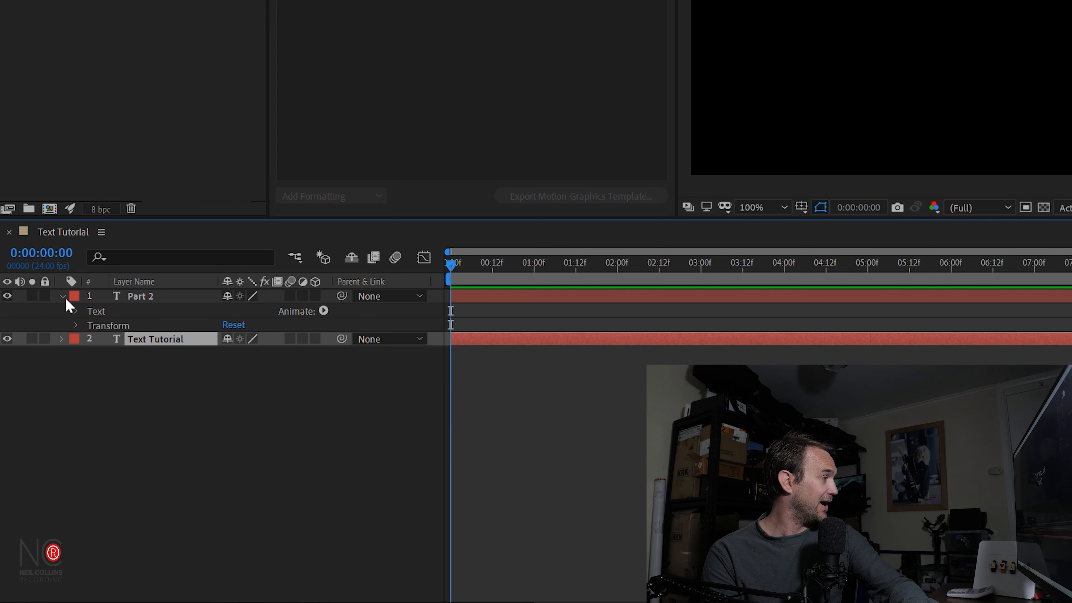
click(62, 297)
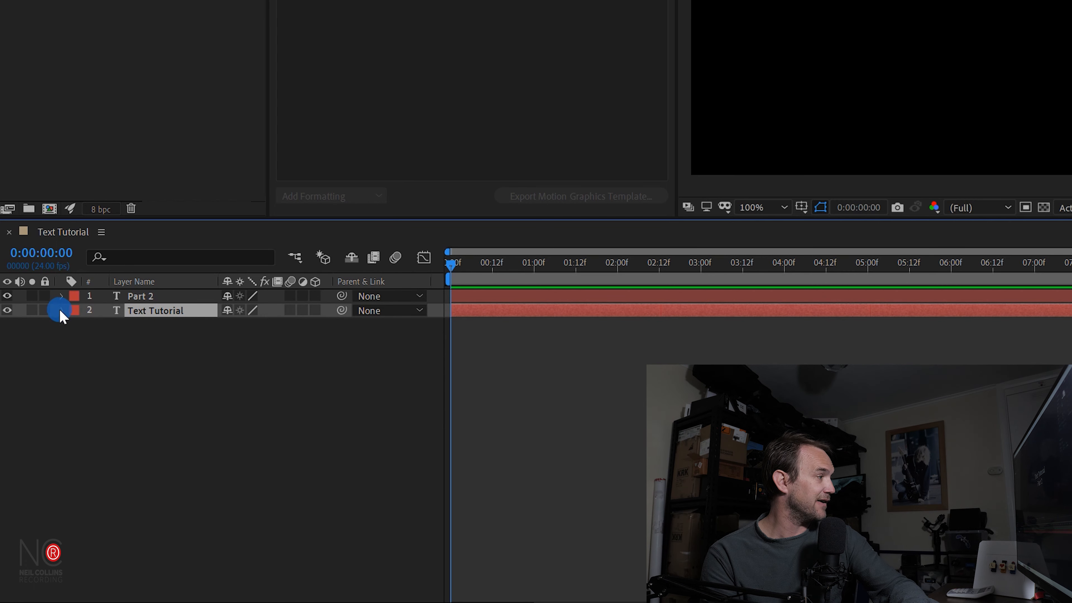
click(61, 310)
click(62, 311)
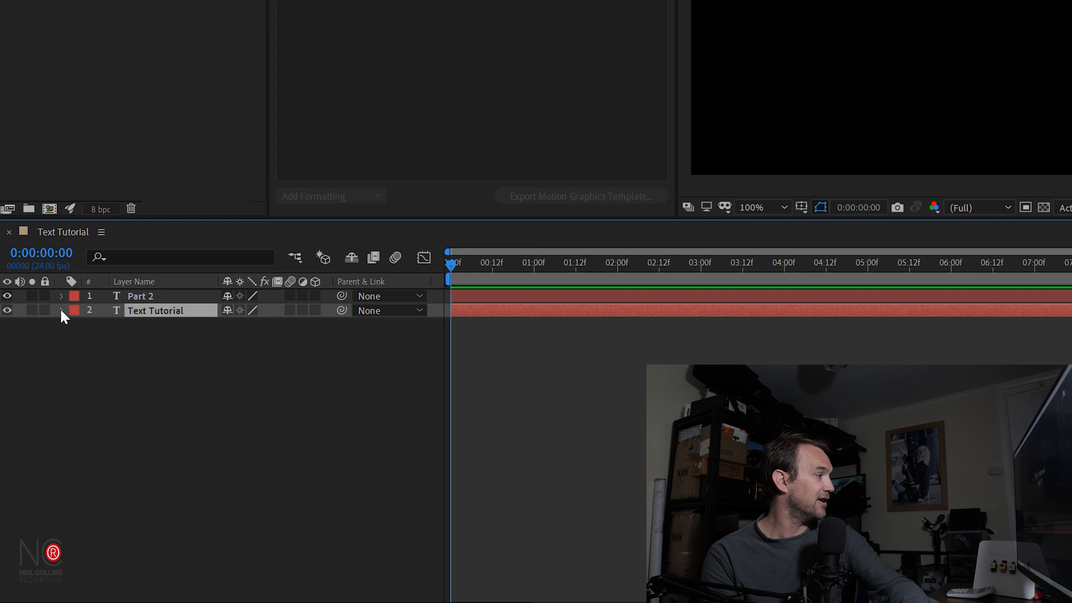
- Highlight the Text Tutorial title's text in the composition, clear the highlight, and select the Part 2 layer
double_click(640, 217)
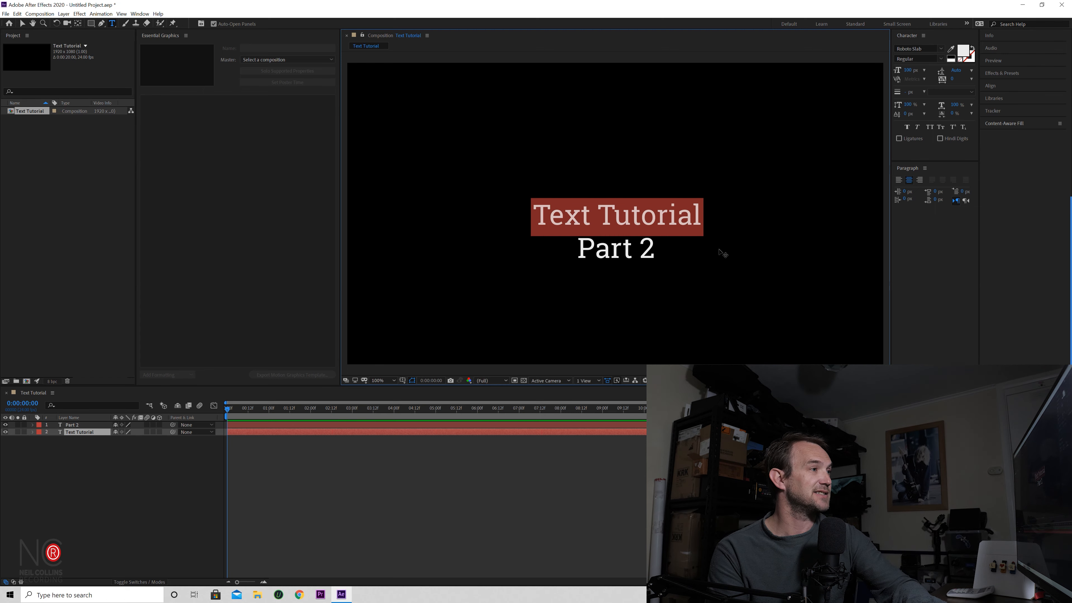
click(630, 248)
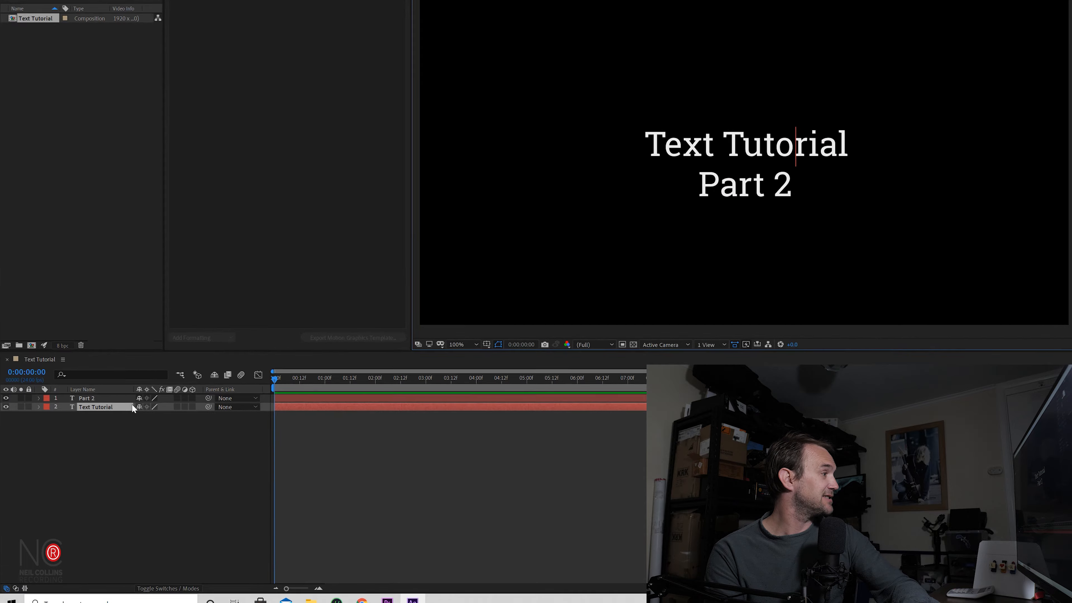
click(83, 424)
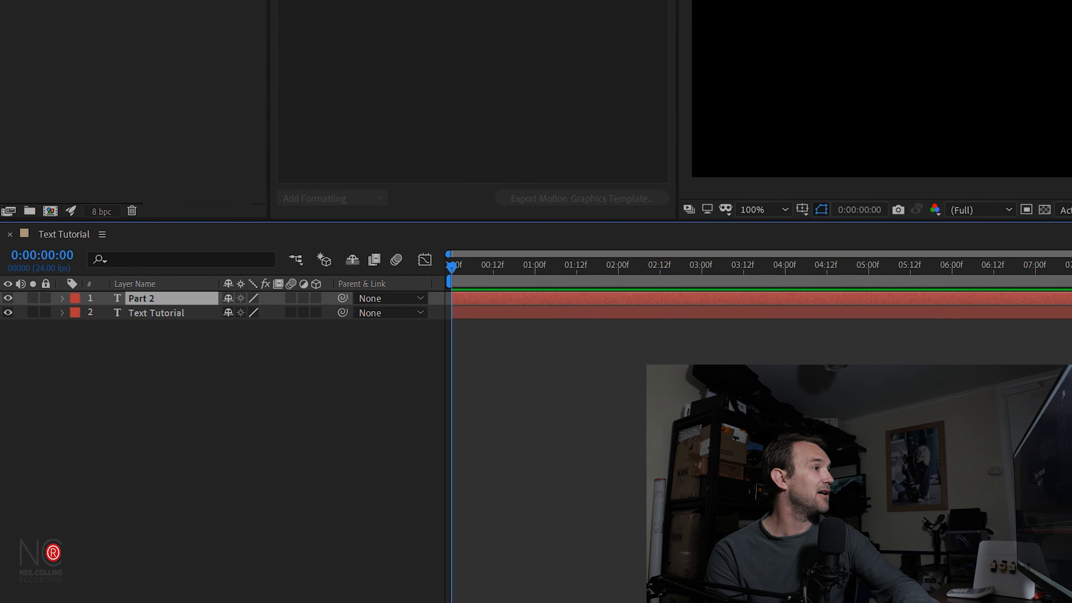